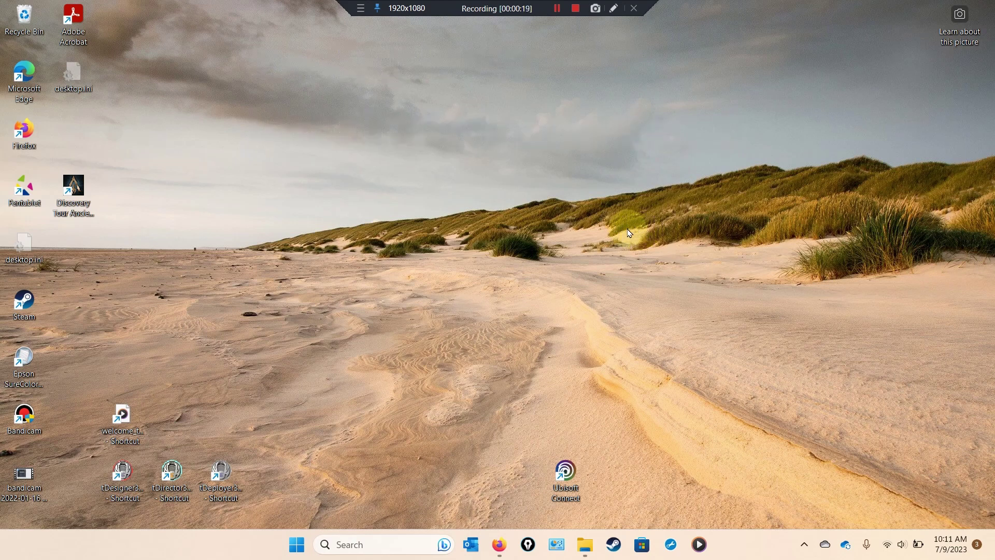
In Firefox, open the Planetary Biology exoExplorer page and view exo_explorer_screen_83_1920.jpg full size.
{"action": "left_click", "coordinate": [499, 551]}
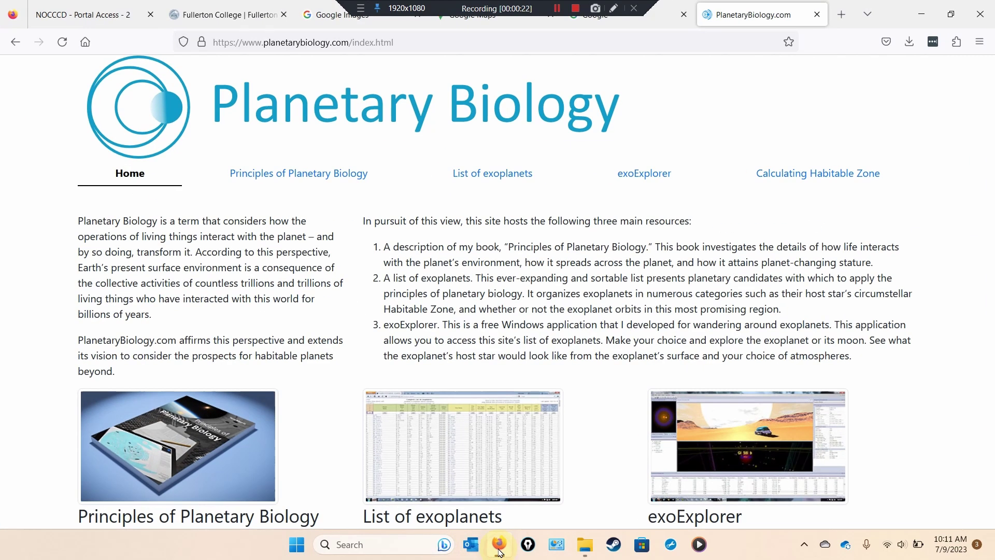
{"action": "left_click", "coordinate": [662, 180]}
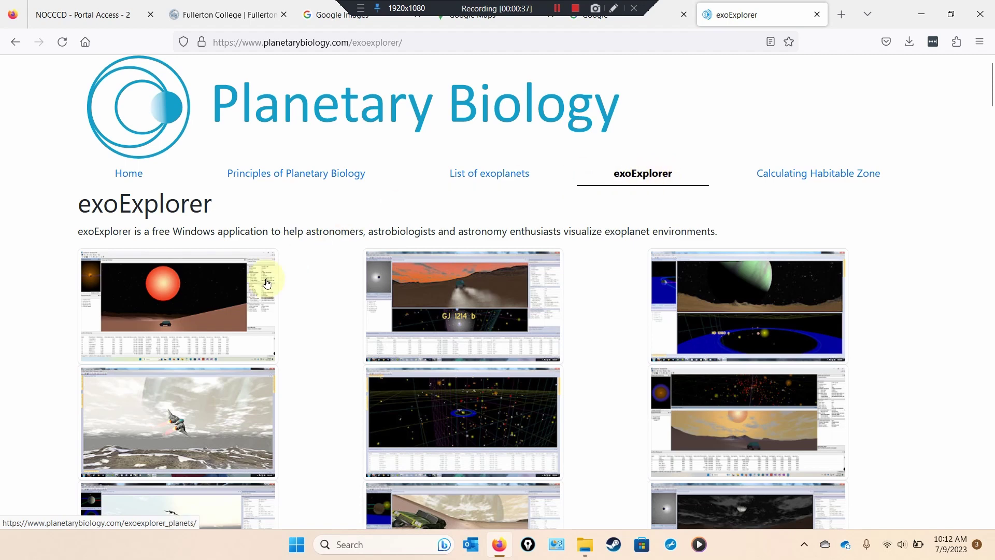
{"action": "left_click", "coordinate": [167, 311]}
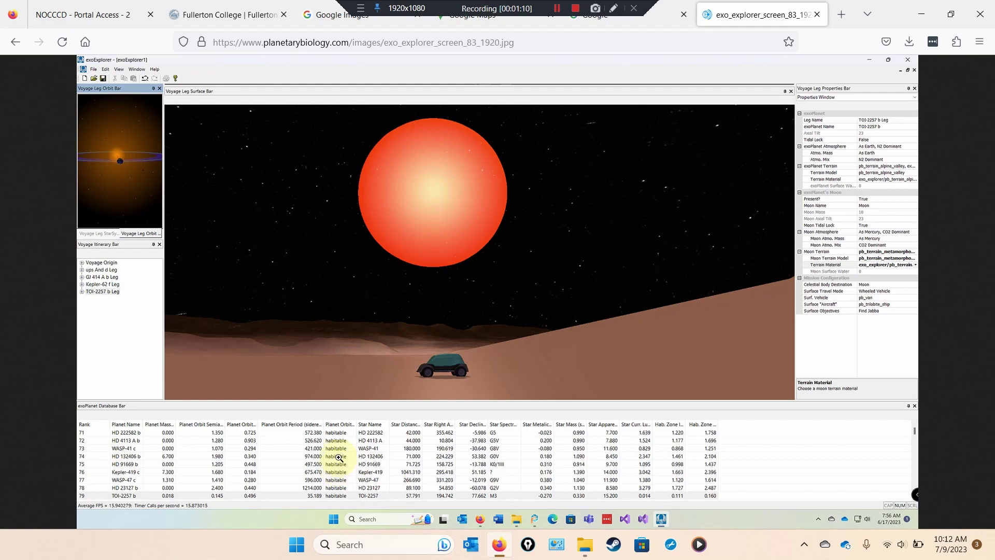
Return to the exoExplorer page and follow its SourceForge download link to the project page.
{"action": "left_click", "coordinate": [11, 41]}
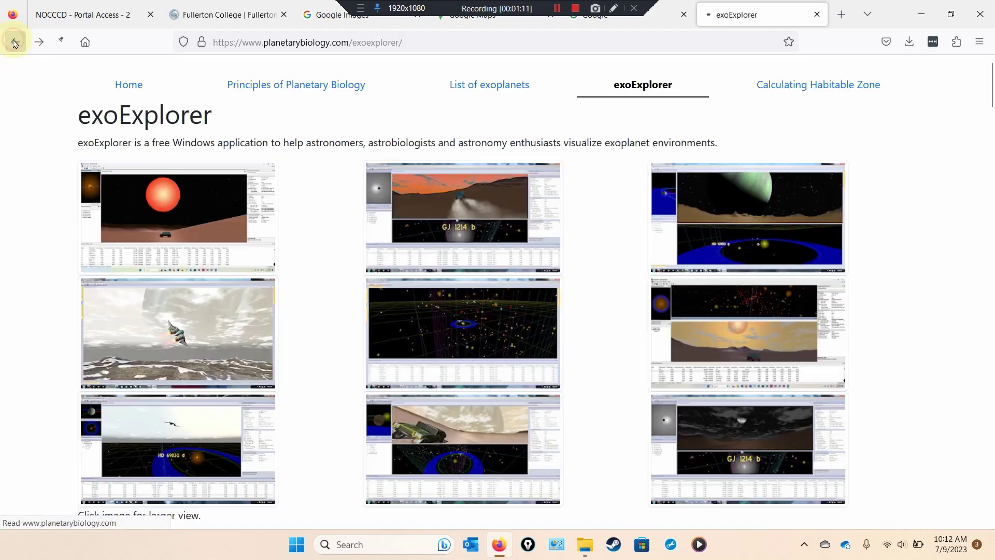
{"action": "scroll", "coordinate": [536, 182], "scroll_direction": "down", "scroll_amount": 15}
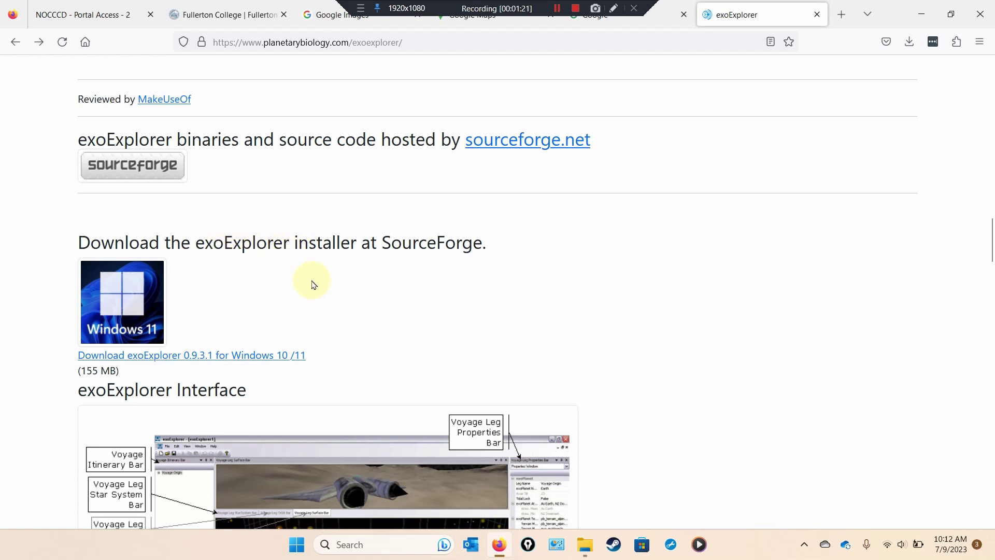
{"action": "left_click", "coordinate": [238, 357]}
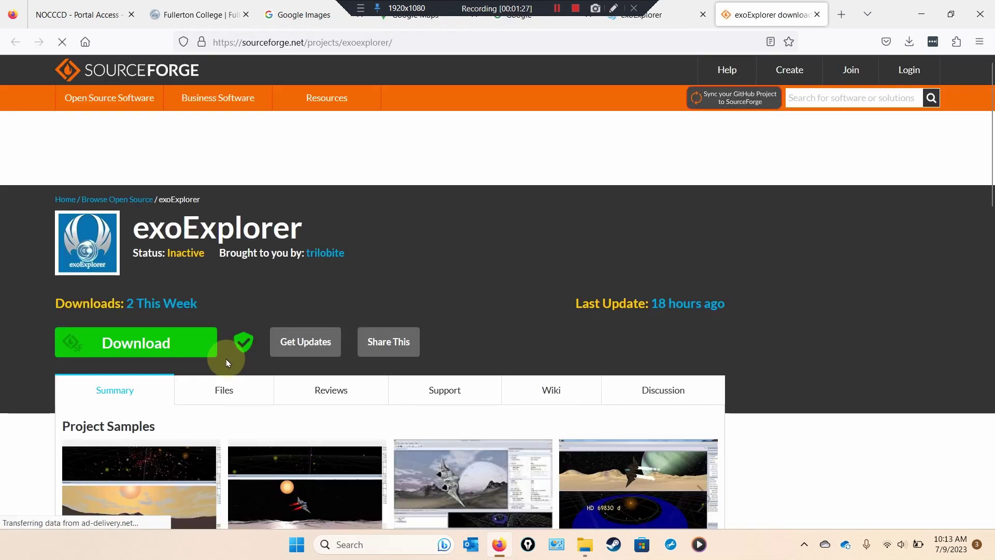
Save exoExplorer_0931_Win_10_11_setup.exe into the exoExplorer folder, overwriting the older copy.
{"action": "left_click", "coordinate": [134, 346]}
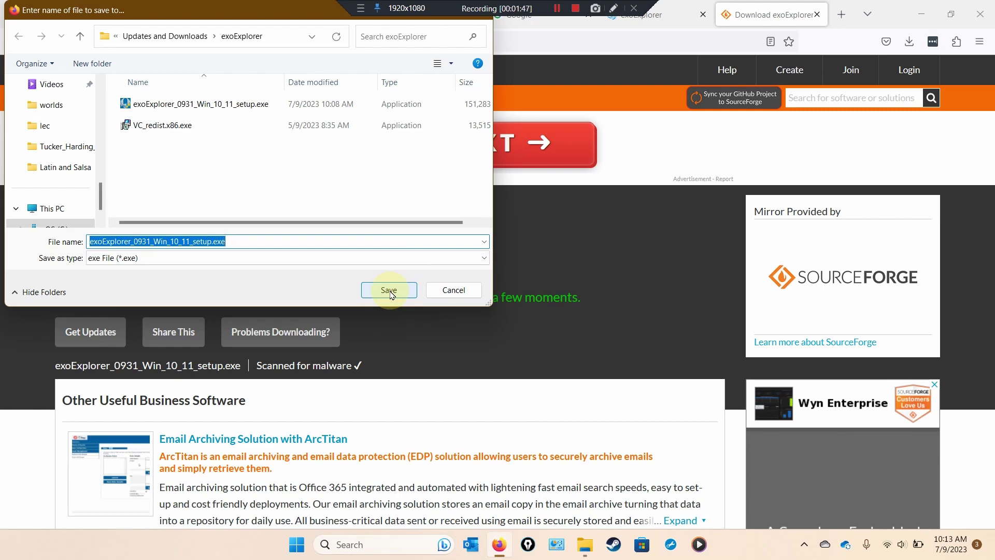
{"action": "left_click", "coordinate": [391, 293]}
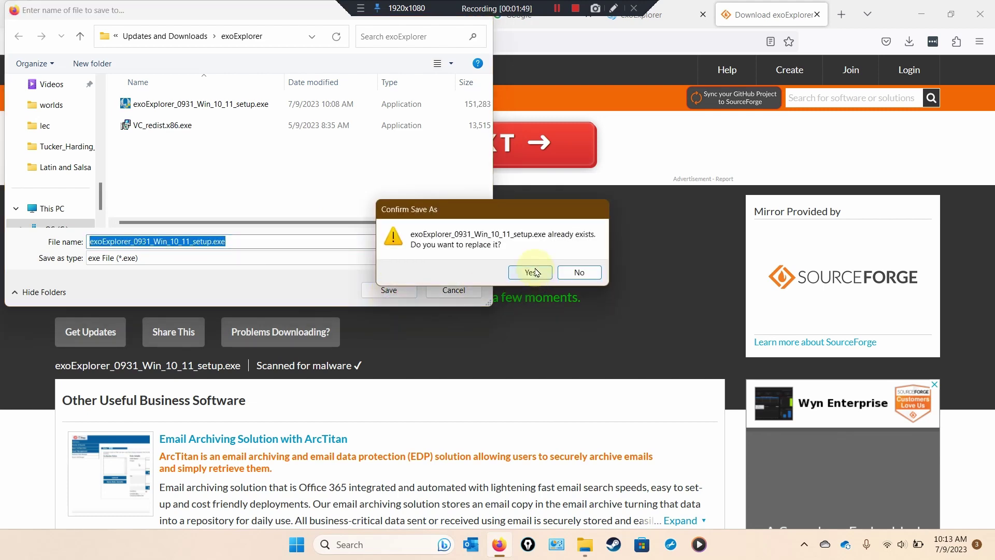
{"action": "left_click", "coordinate": [536, 273]}
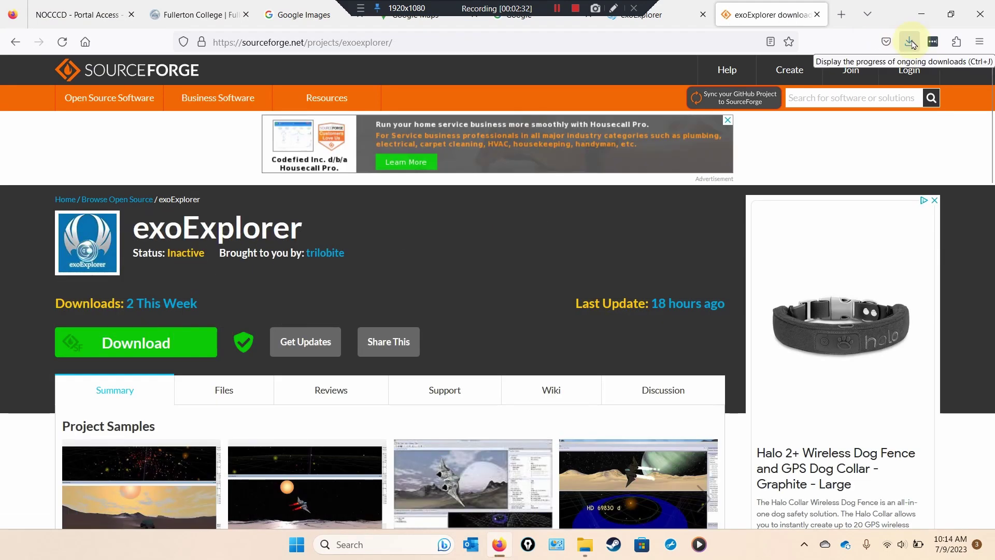
Open the installer's download folder and scan the setup file with Microsoft Defender, finding 0 threats.
{"action": "left_click", "coordinate": [910, 43]}
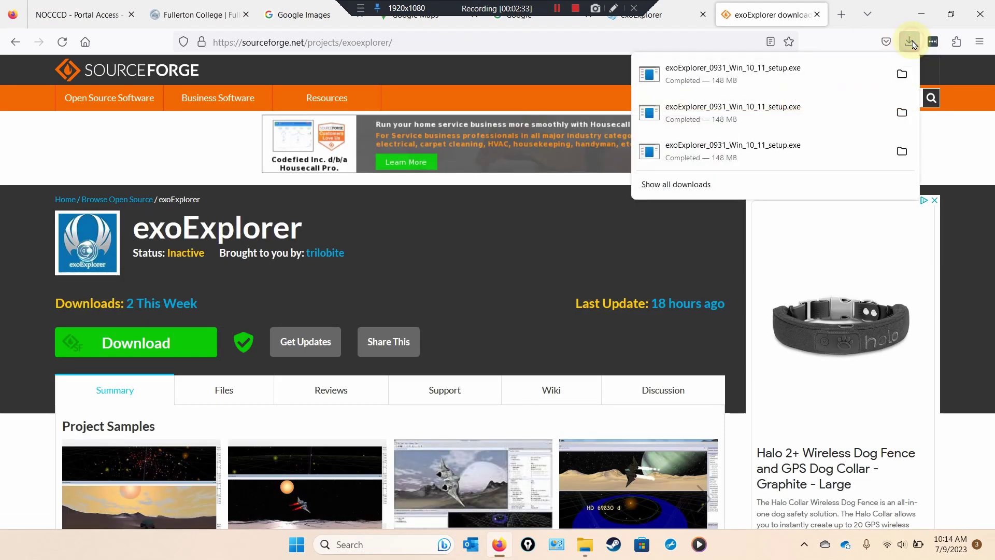
{"action": "left_click", "coordinate": [902, 75]}
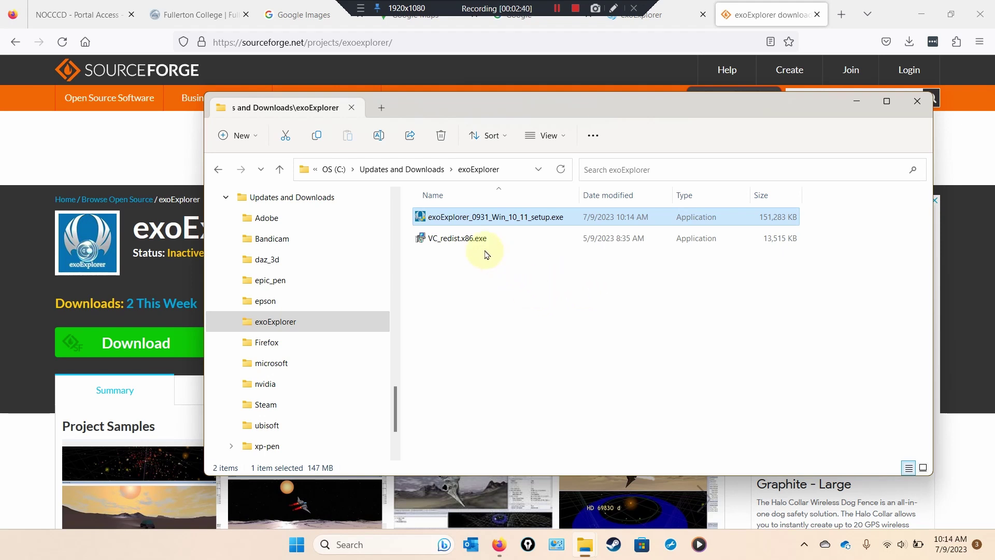
{"action": "right_click", "coordinate": [417, 216]}
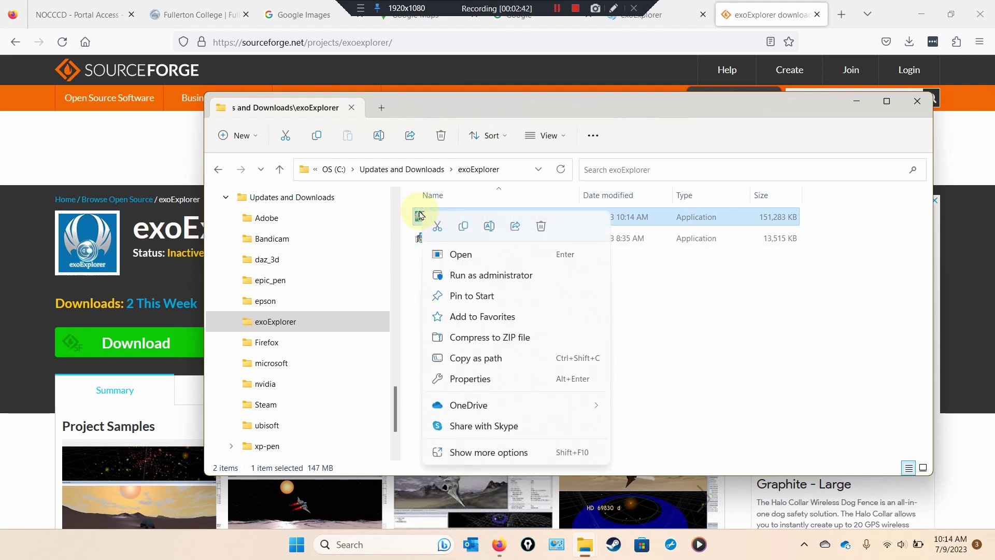
{"action": "left_click", "coordinate": [468, 453]}
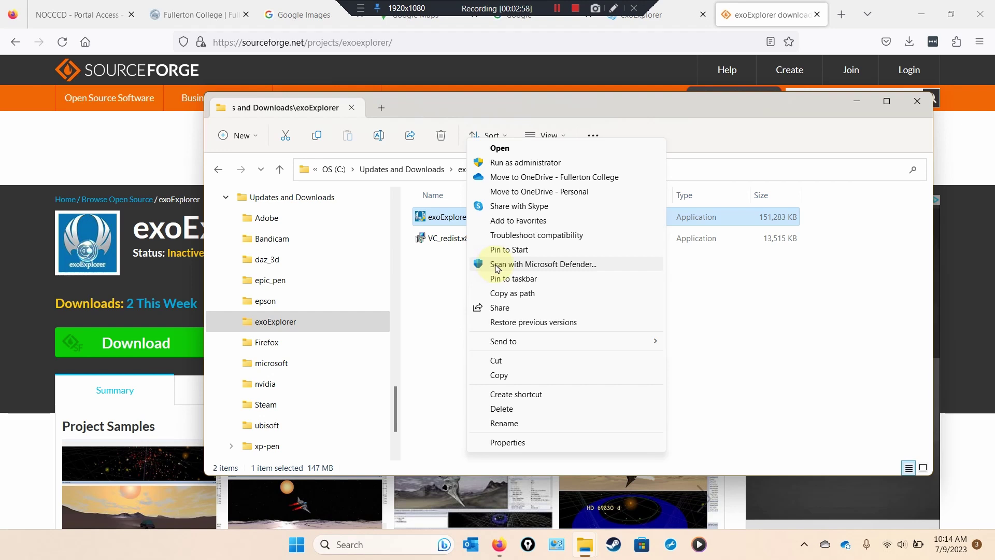
{"action": "left_click", "coordinate": [498, 266]}
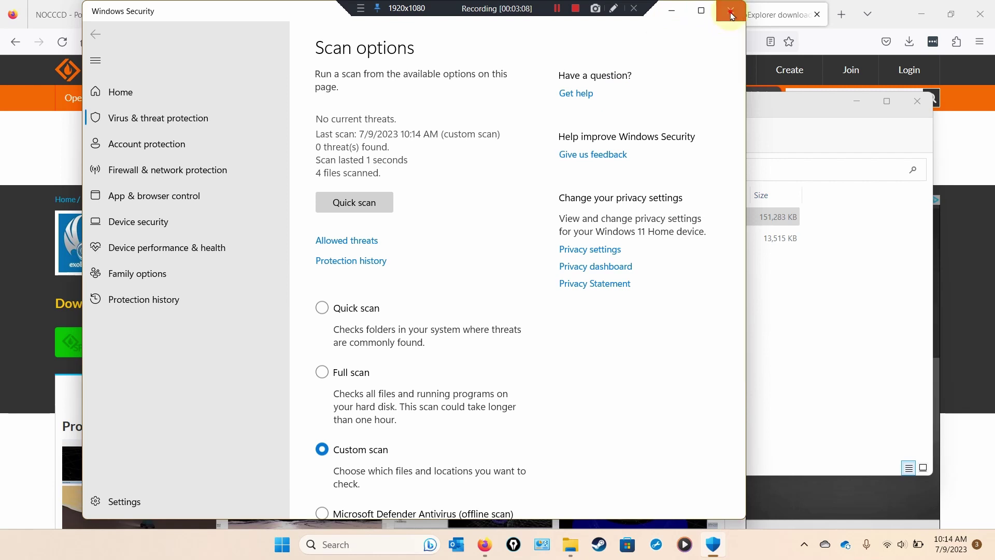
{"action": "left_click", "coordinate": [725, 15]}
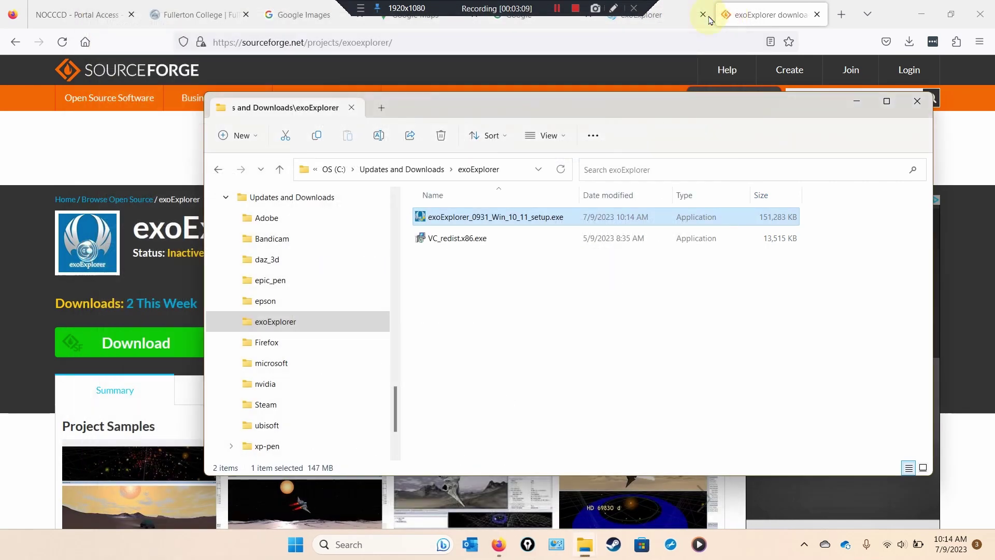
Run the setup file past the SmartScreen warning and advance beyond the setup welcome page.
{"action": "double_click", "coordinate": [421, 218]}
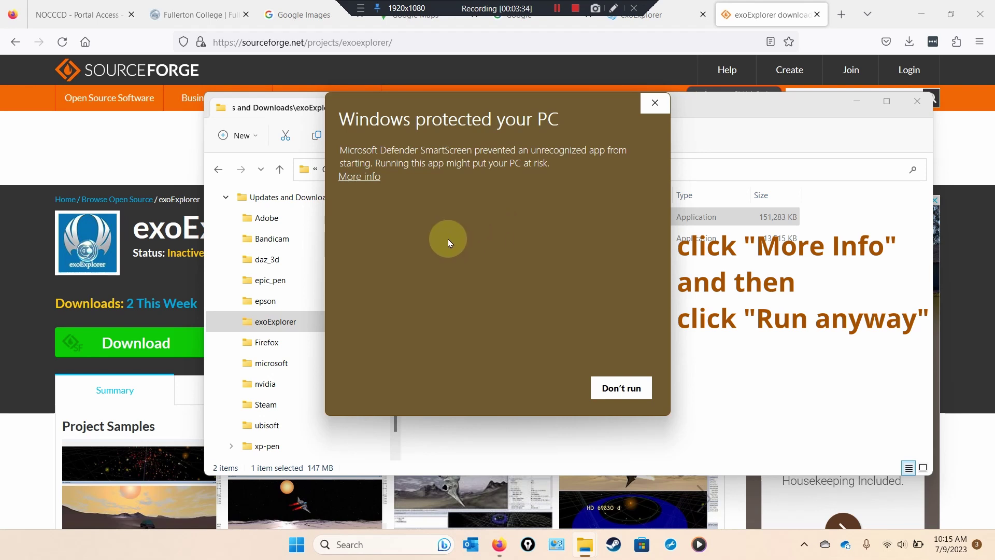
{"action": "left_click", "coordinate": [357, 177]}
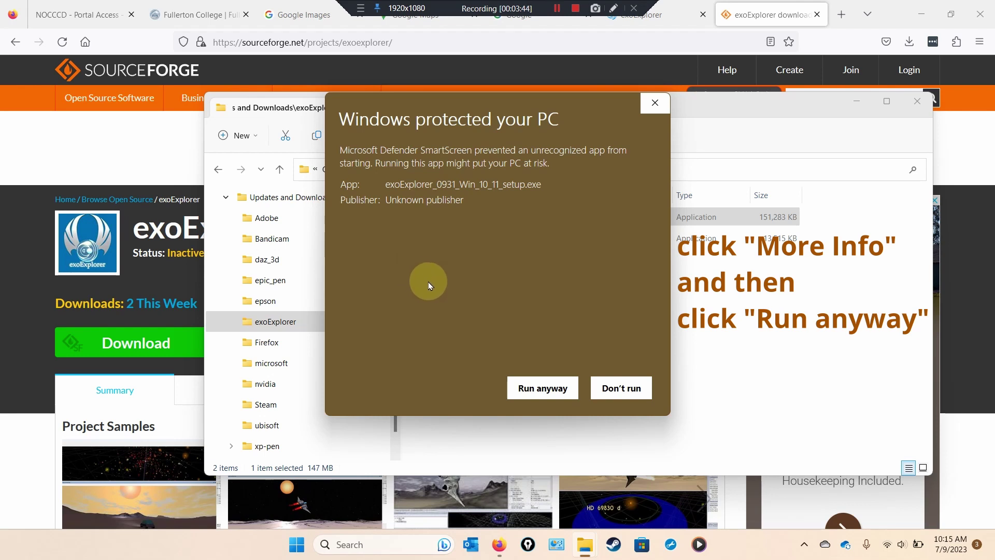
{"action": "left_click", "coordinate": [549, 389]}
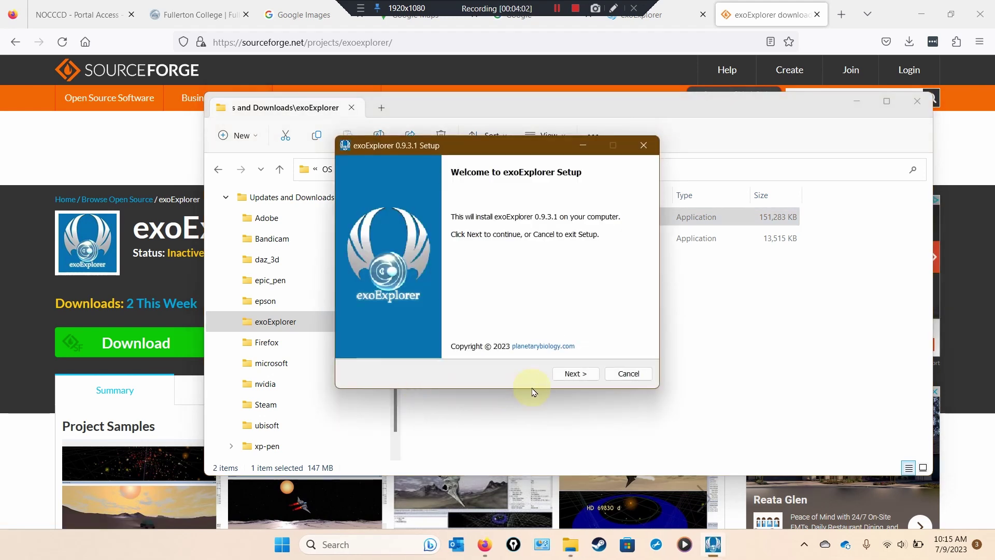
{"action": "left_click", "coordinate": [577, 375]}
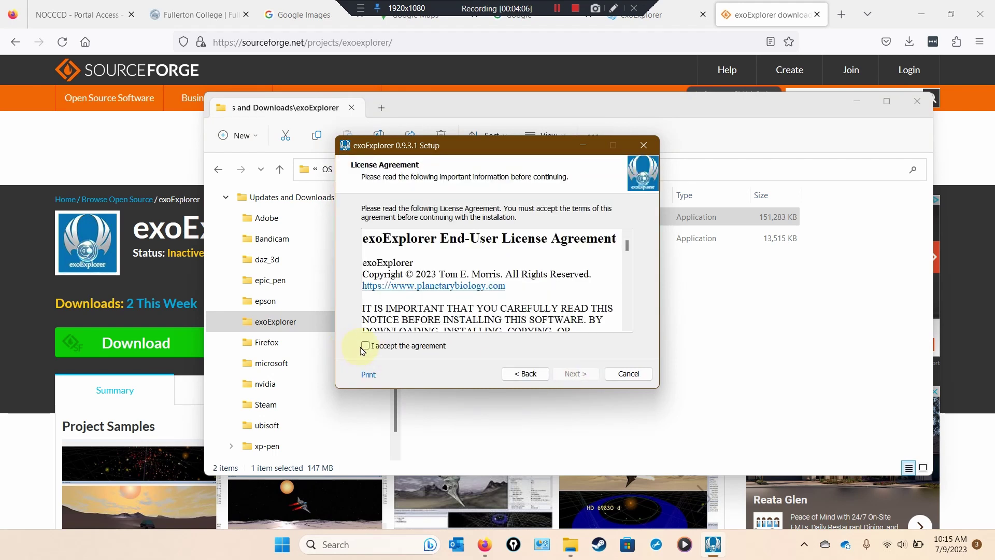
Accept the licence, keep the default folder and shortcut tasks, and install exoExplorer 0.9.3.1.
{"action": "left_click", "coordinate": [365, 346]}
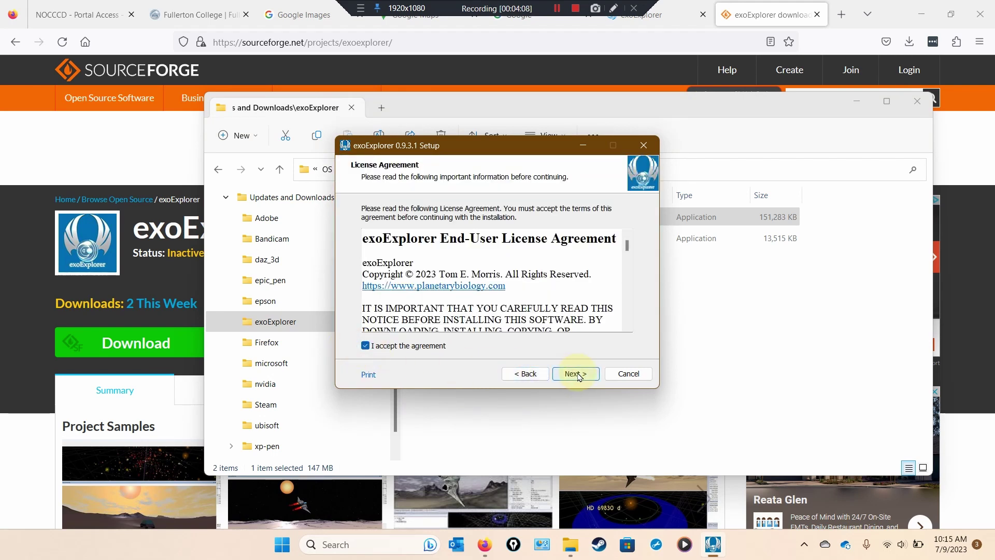
{"action": "left_click", "coordinate": [576, 374]}
{"action": "left_click", "coordinate": [576, 375]}
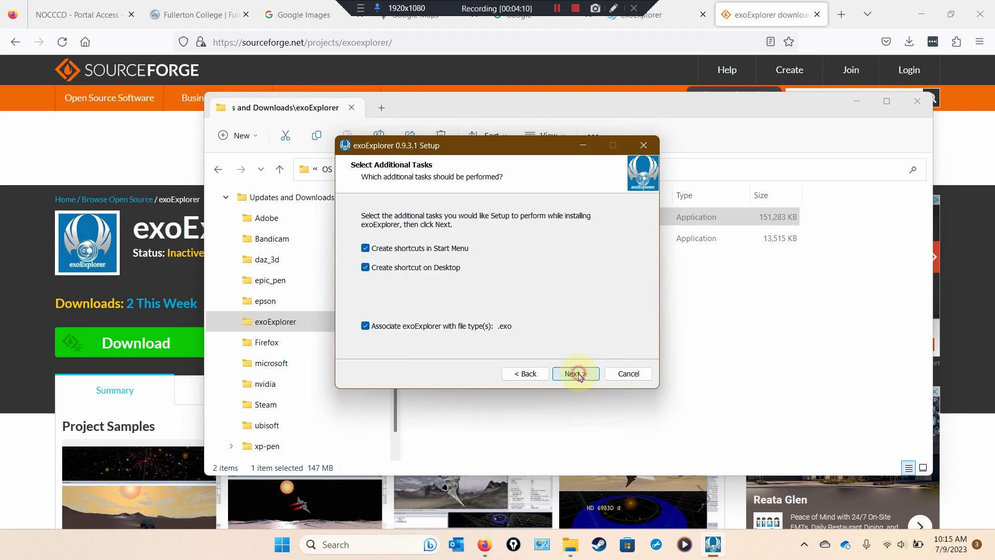
{"action": "left_click", "coordinate": [576, 373]}
{"action": "left_click", "coordinate": [576, 374]}
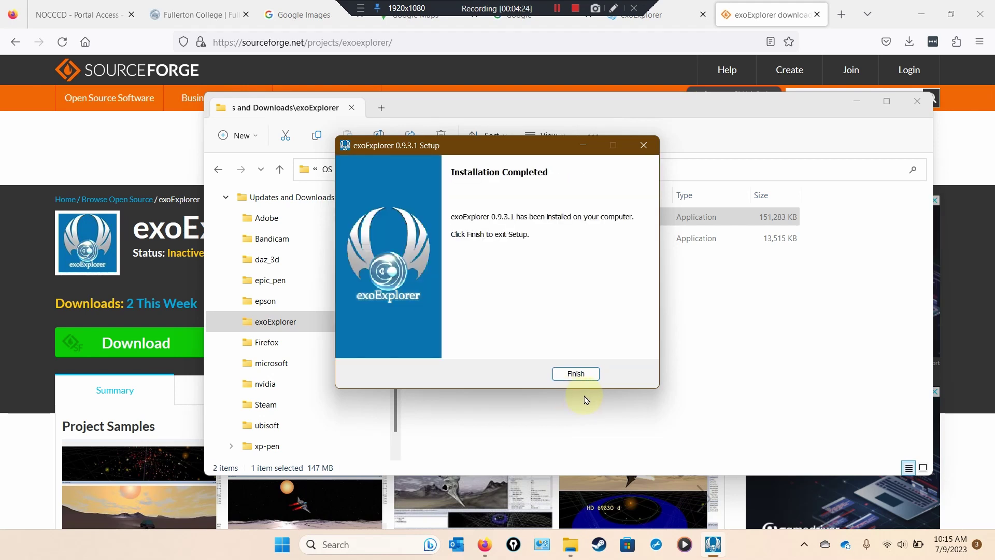
Finish setup, minimize File Explorer and Firefox, and launch exoExplorer from its desktop shortcut.
{"action": "left_click", "coordinate": [587, 374]}
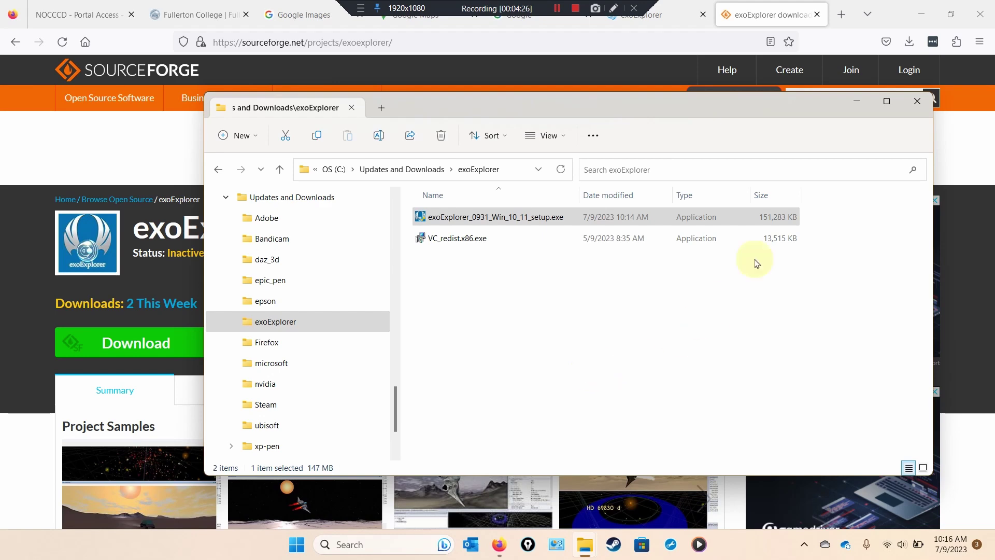
{"action": "left_click", "coordinate": [858, 101]}
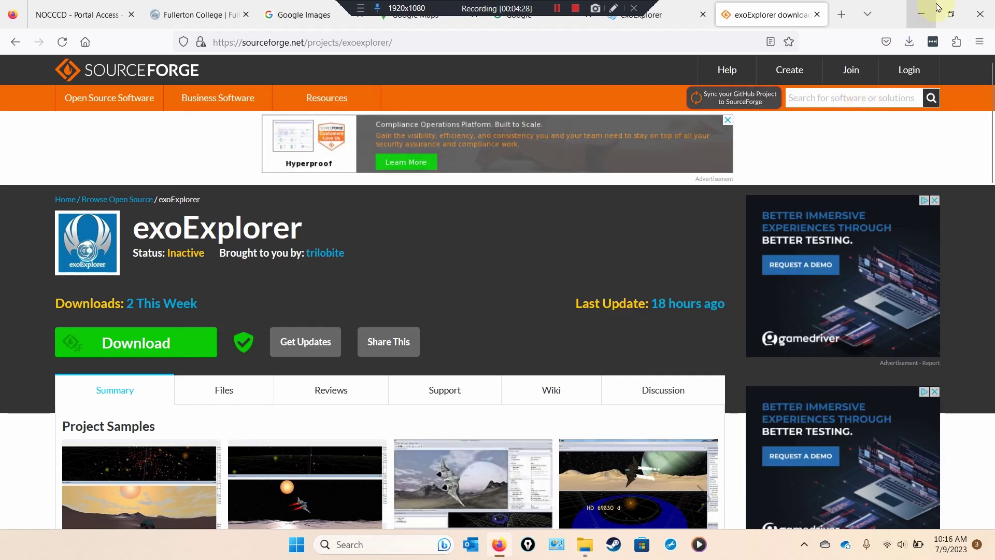
{"action": "left_click", "coordinate": [921, 18]}
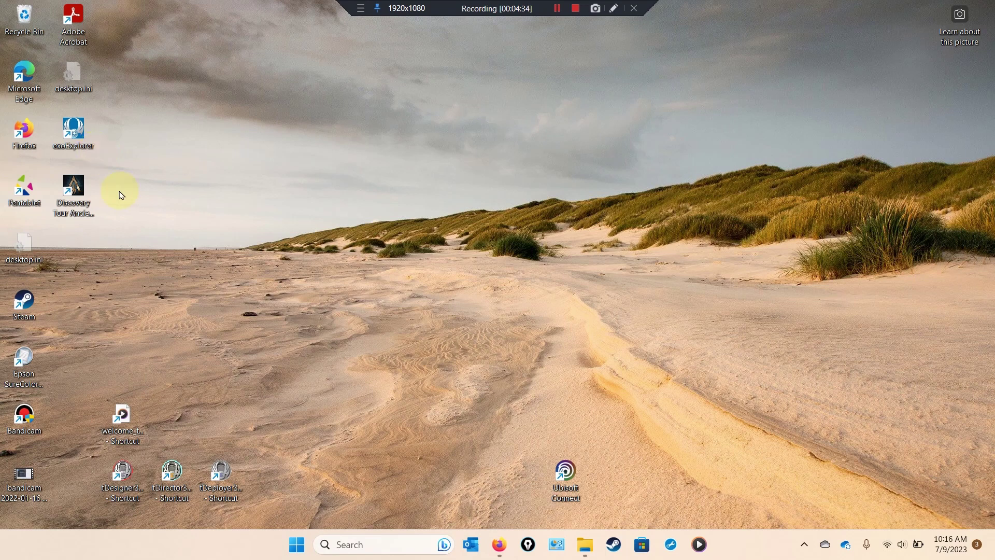
{"action": "double_click", "coordinate": [74, 131]}
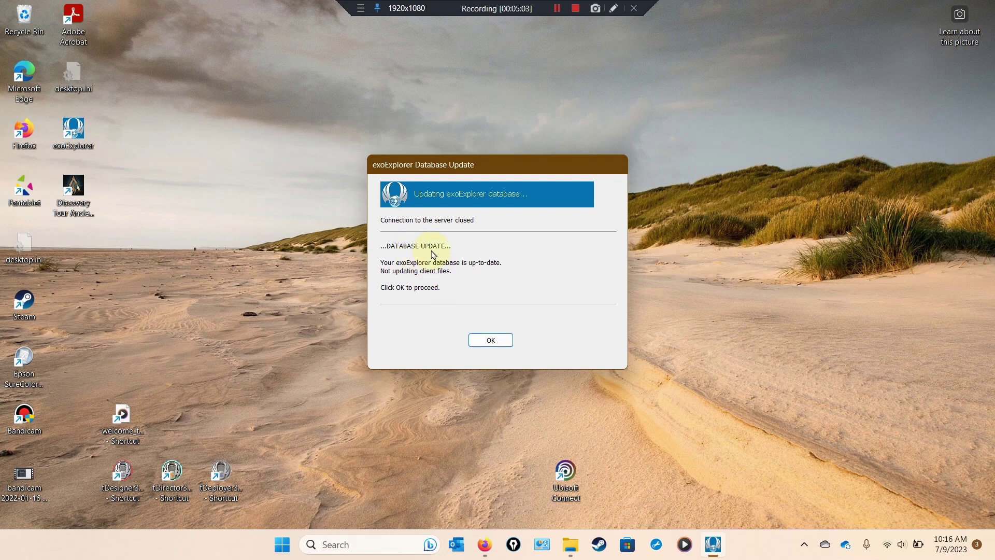
Acknowledge the Database Update message that the database is up-to-date.
{"action": "left_click", "coordinate": [501, 341]}
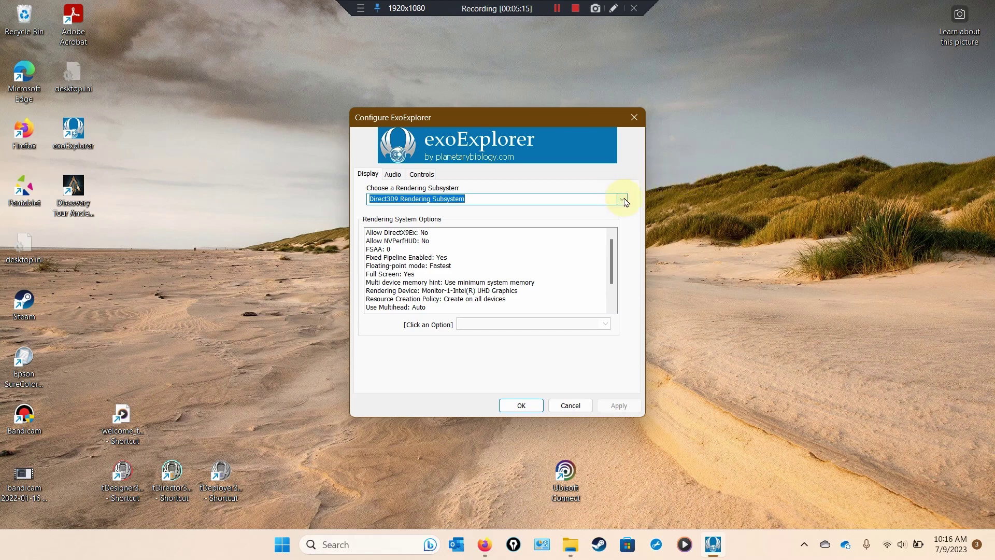
Keep Direct3D9 as the rendering subsystem, apply it, and close the configuration to start exoExplorer.
{"action": "left_click", "coordinate": [617, 197]}
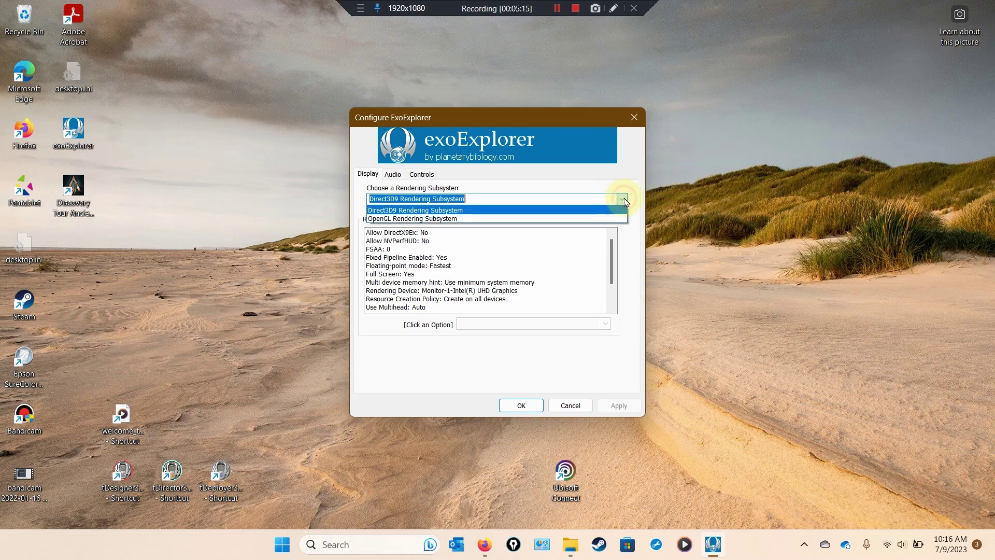
{"action": "left_click", "coordinate": [435, 210]}
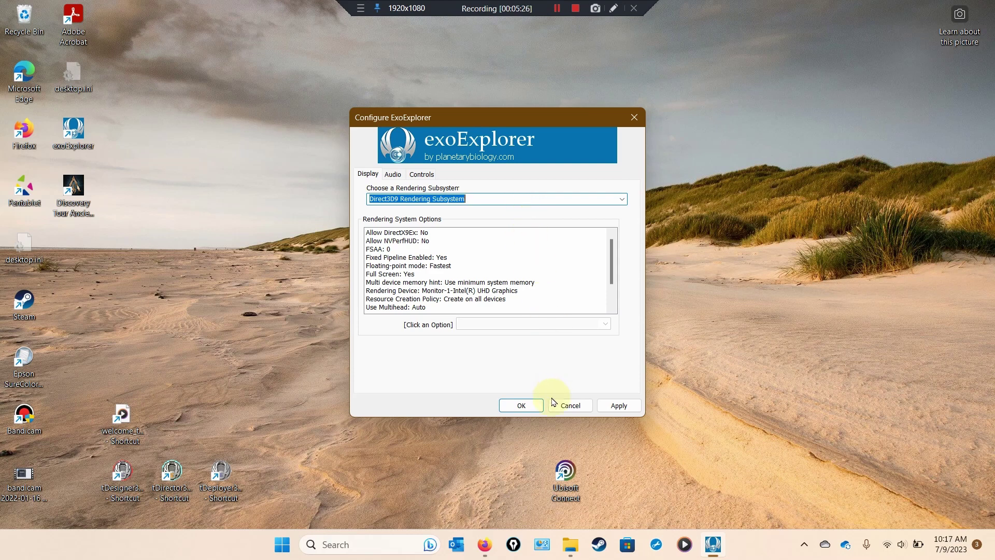
{"action": "left_click", "coordinate": [613, 407]}
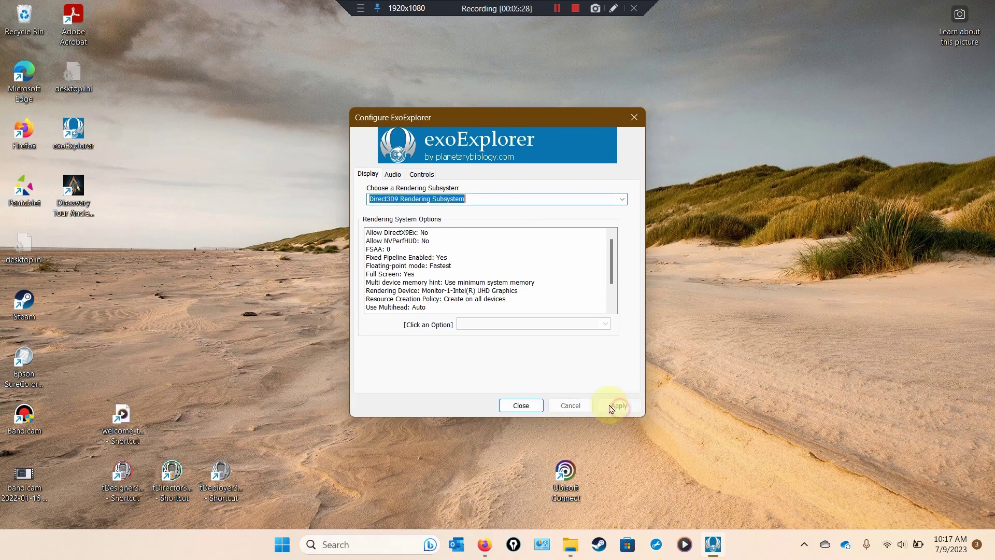
{"action": "left_click", "coordinate": [520, 405]}
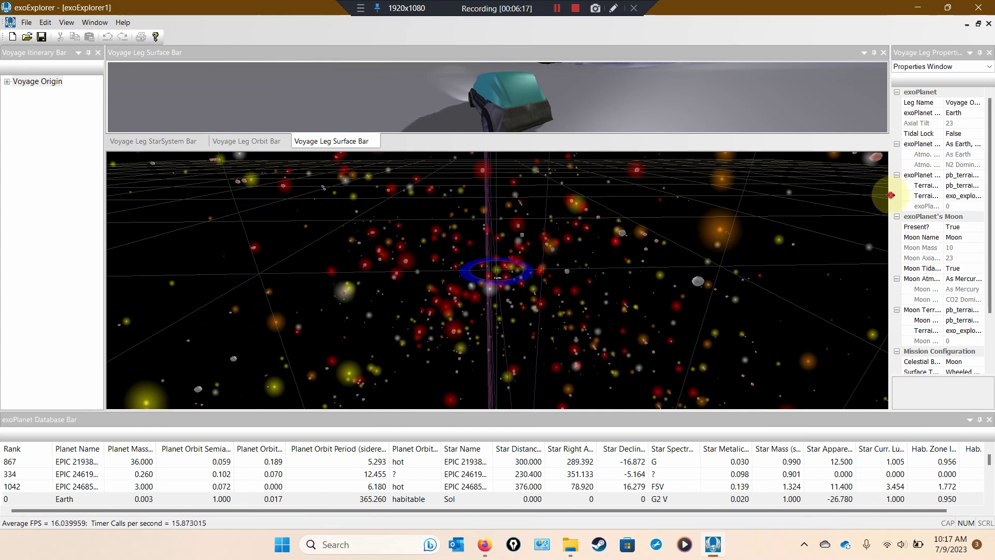
Widen the Voyage Leg Properties panel so its labels show fully, and enlarge the vehicle surface view.
{"action": "left_click_drag", "start_coordinate": [890, 199], "coordinate": [840, 207]}
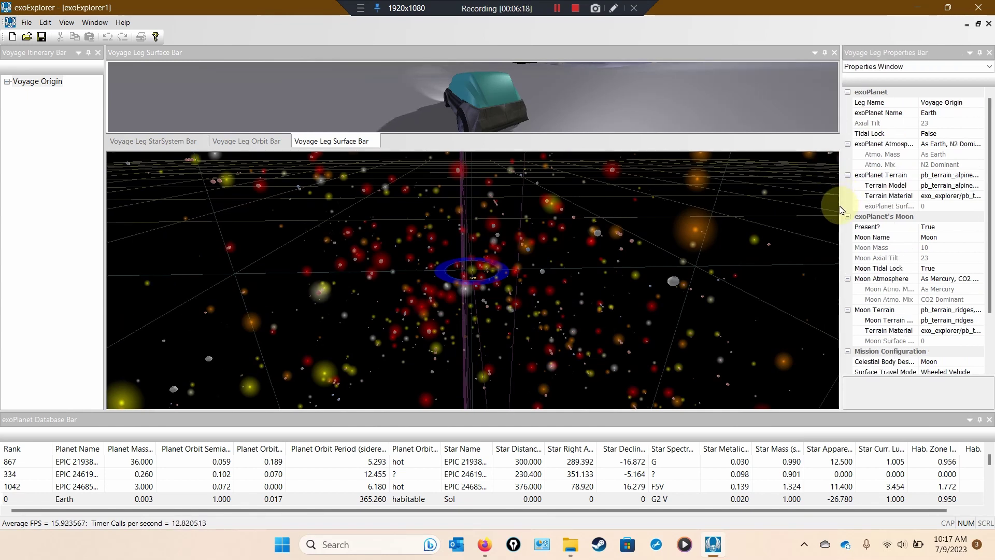
{"action": "left_click_drag", "start_coordinate": [840, 207], "coordinate": [831, 210]}
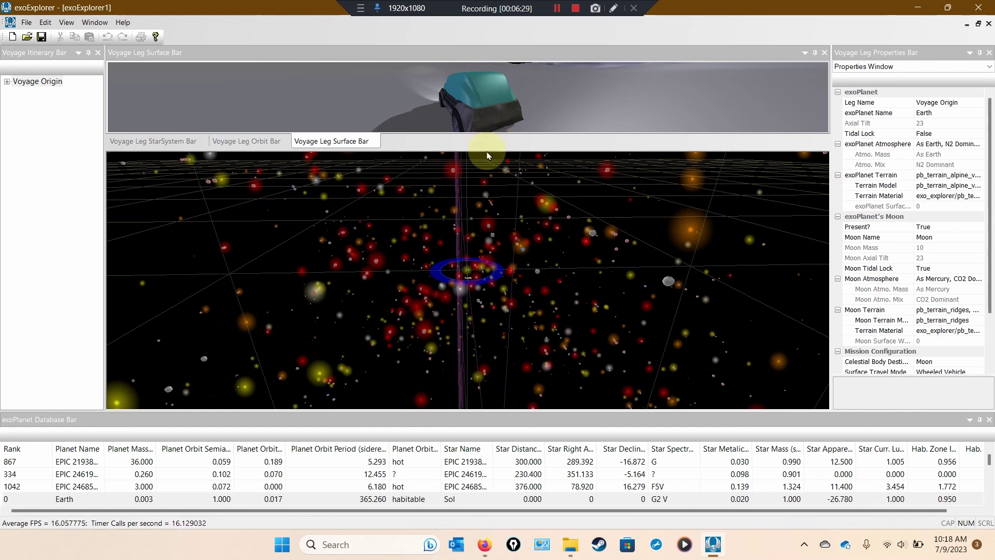
{"action": "left_click_drag", "start_coordinate": [487, 152], "coordinate": [488, 203]}
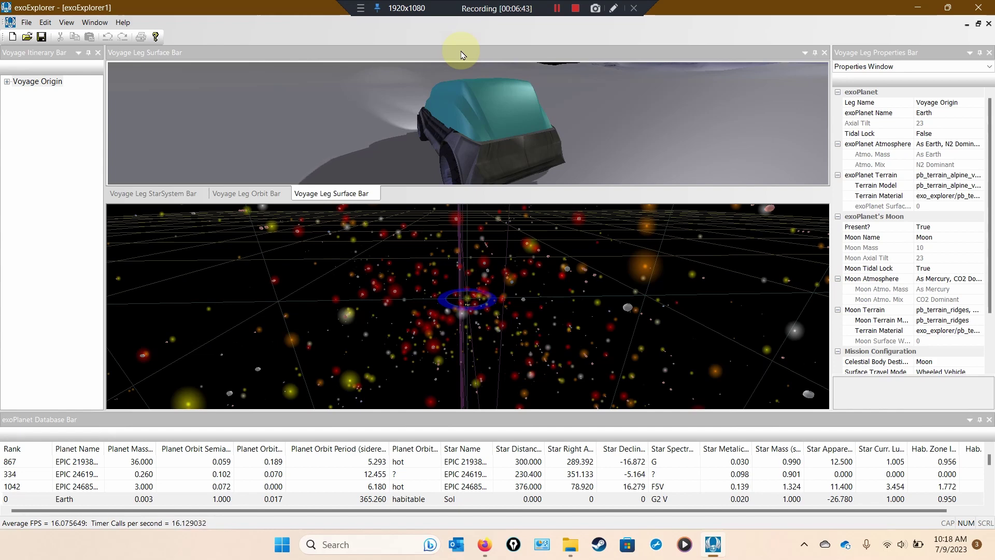
Dock the vehicle surface view under the galaxy view and raise its splitter to make it much taller.
{"action": "left_click_drag", "start_coordinate": [462, 55], "coordinate": [470, 246]}
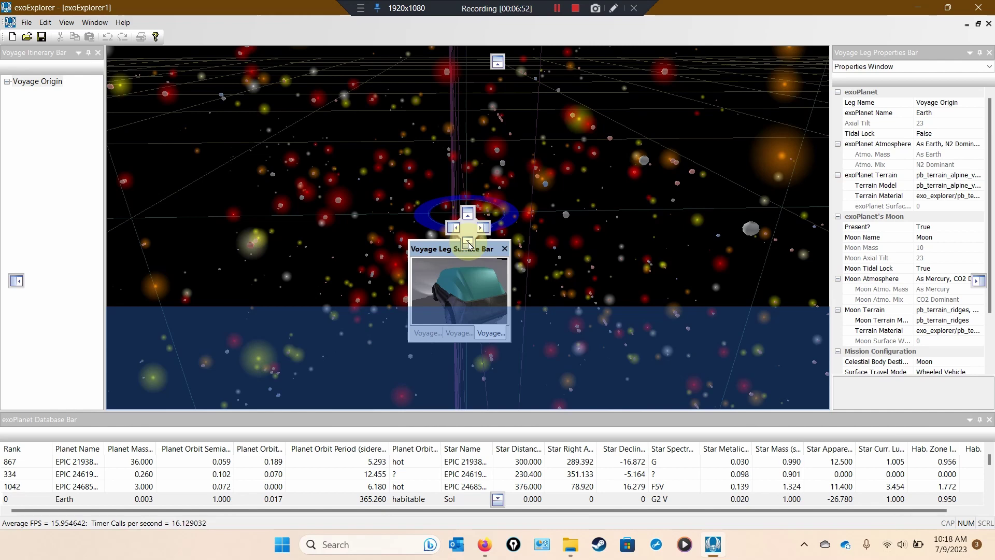
{"action": "left_click_drag", "start_coordinate": [470, 246], "coordinate": [469, 246]}
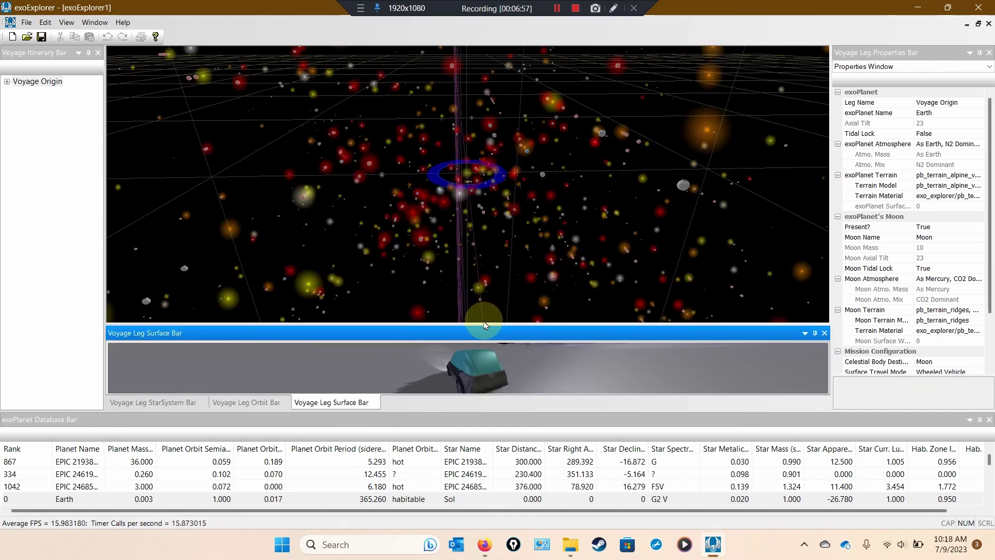
{"action": "left_click_drag", "start_coordinate": [485, 325], "coordinate": [480, 186]}
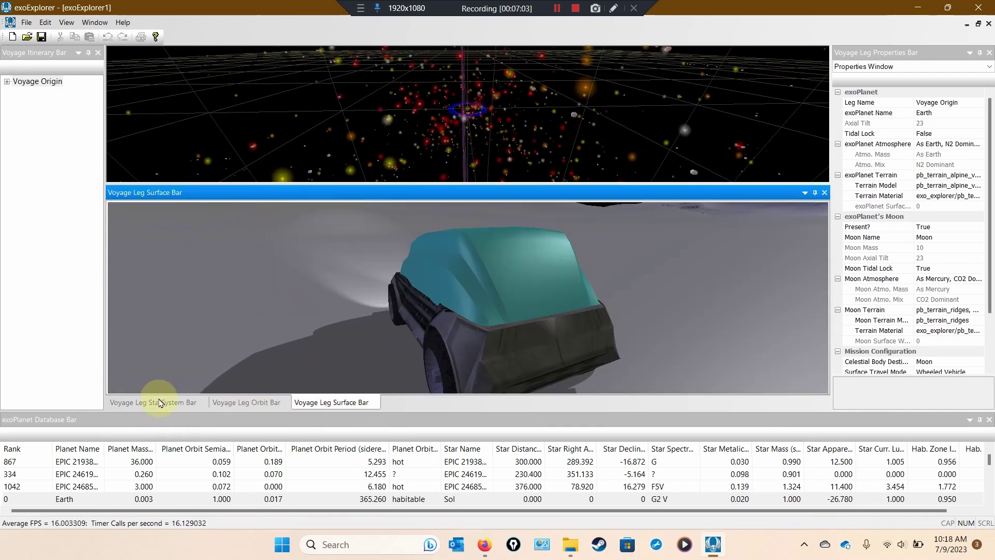
Move the star system view from the centre area into the left column above the itinerary.
{"action": "left_click", "coordinate": [232, 407]}
{"action": "left_click", "coordinate": [181, 403]}
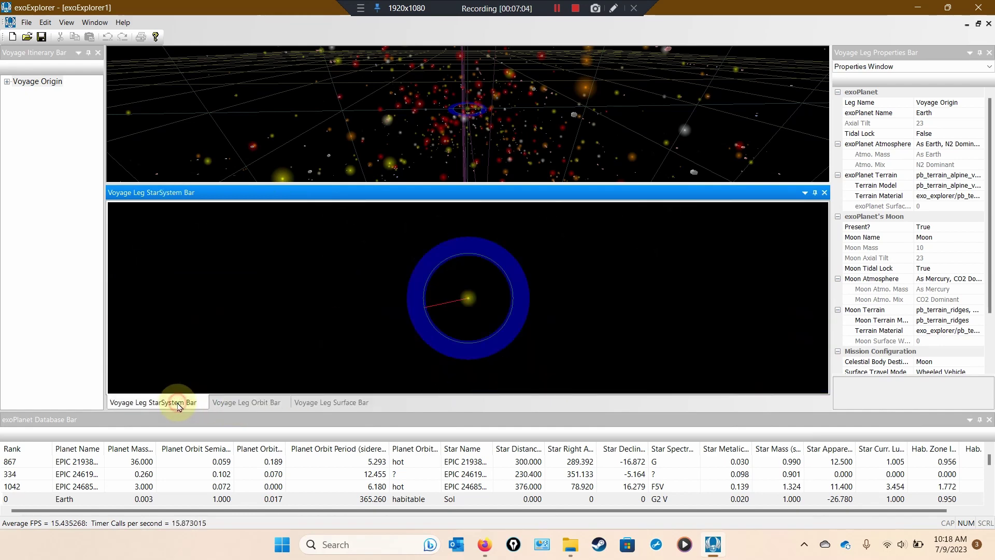
{"action": "left_click", "coordinate": [257, 410]}
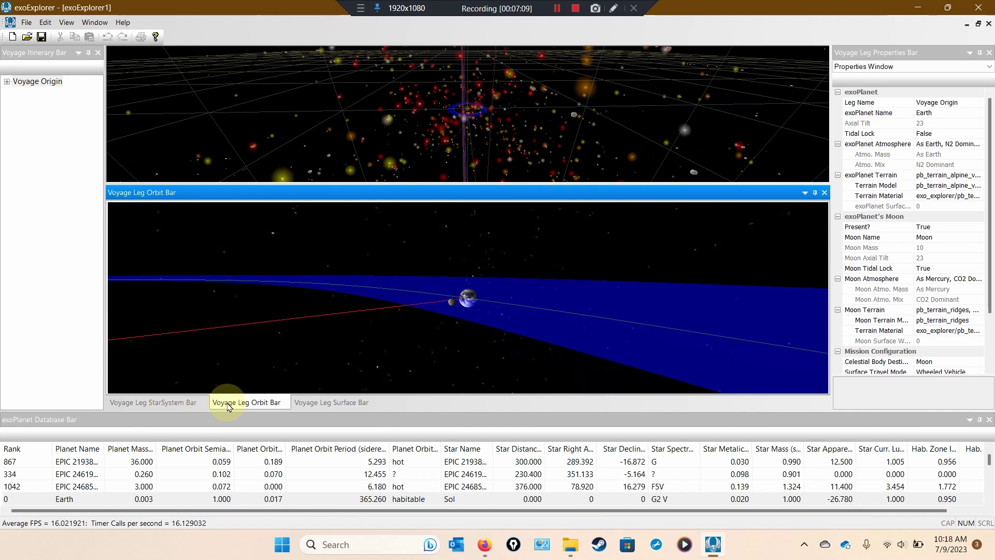
{"action": "left_click", "coordinate": [178, 402]}
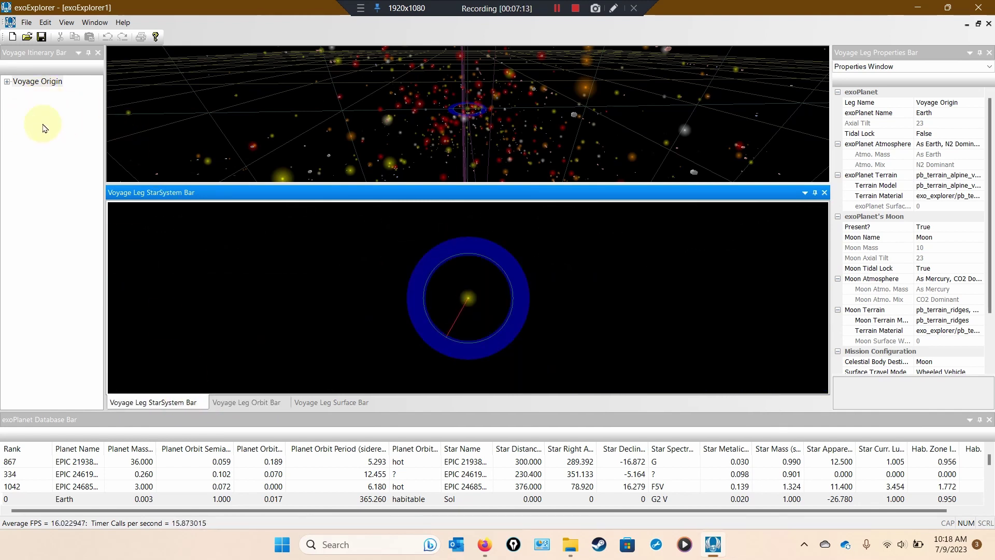
{"action": "left_click_drag", "start_coordinate": [163, 402], "coordinate": [54, 211]}
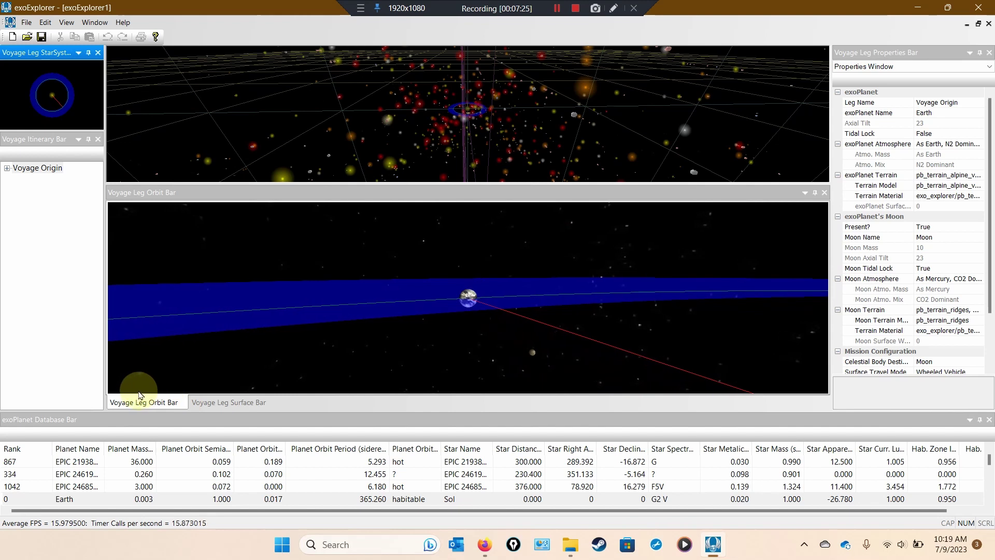
Dock the orbit view as a tab beside the star system view, then make it taller and widen the left column.
{"action": "left_click", "coordinate": [153, 407]}
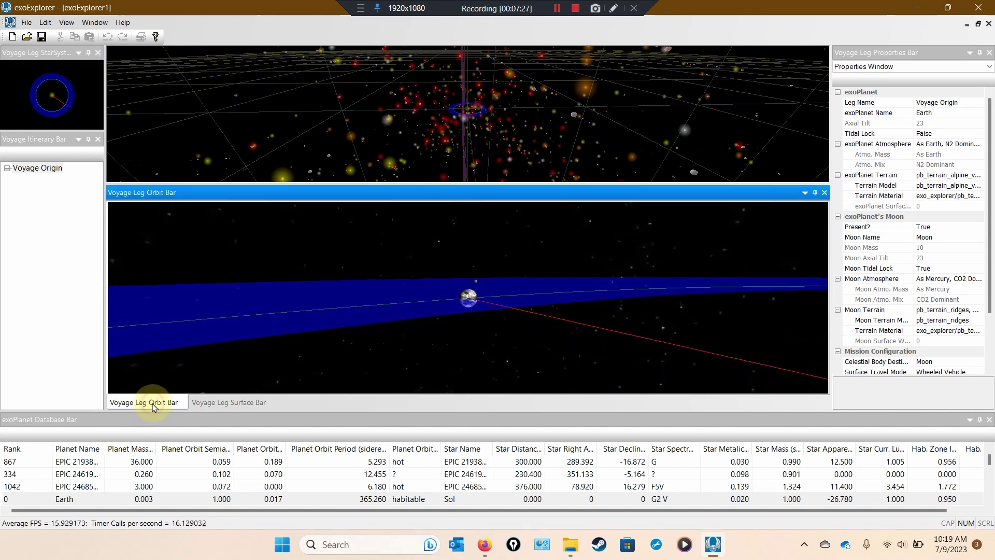
{"action": "left_click_drag", "start_coordinate": [153, 406], "coordinate": [52, 86]}
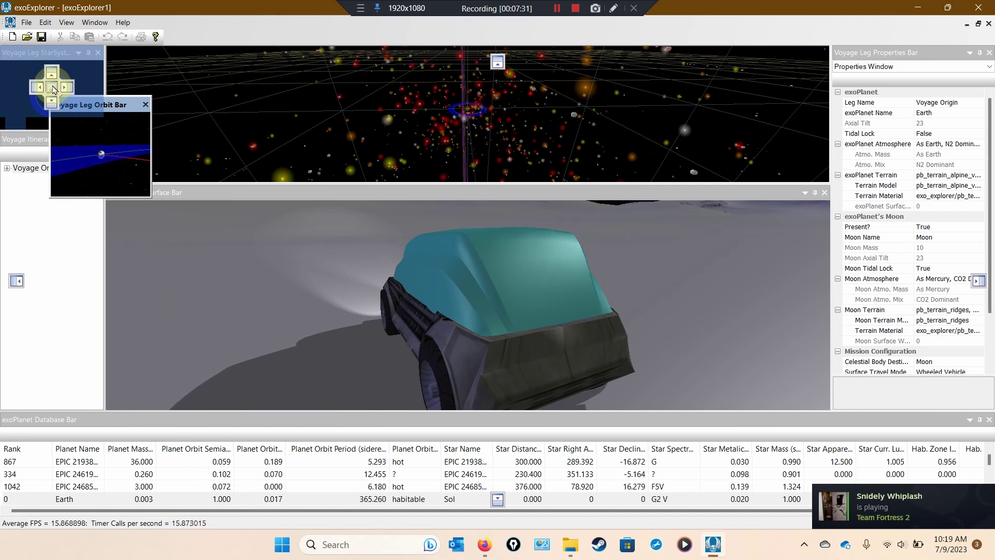
{"action": "left_click_drag", "start_coordinate": [53, 87], "coordinate": [52, 87]}
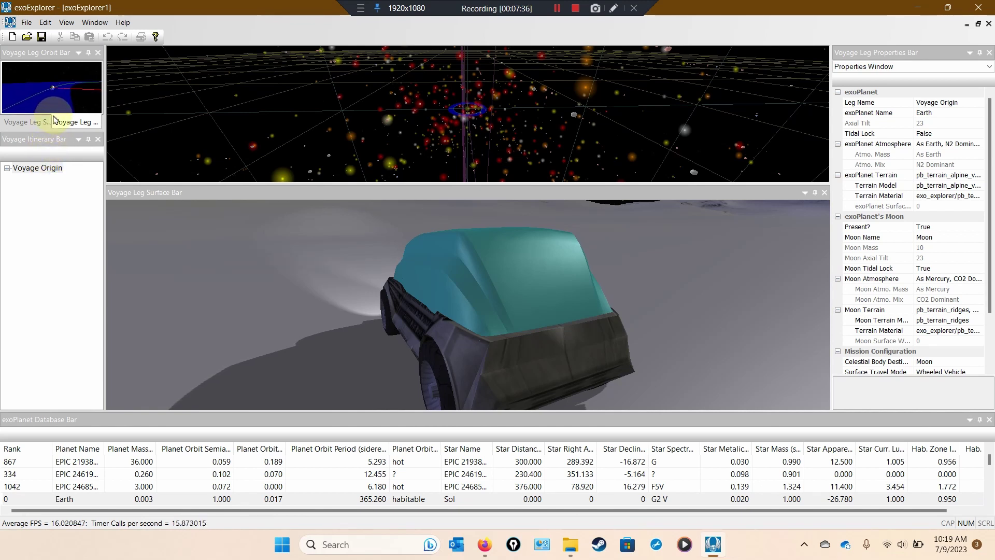
{"action": "left_click", "coordinate": [36, 142]}
{"action": "left_click_drag", "start_coordinate": [53, 131], "coordinate": [49, 194]}
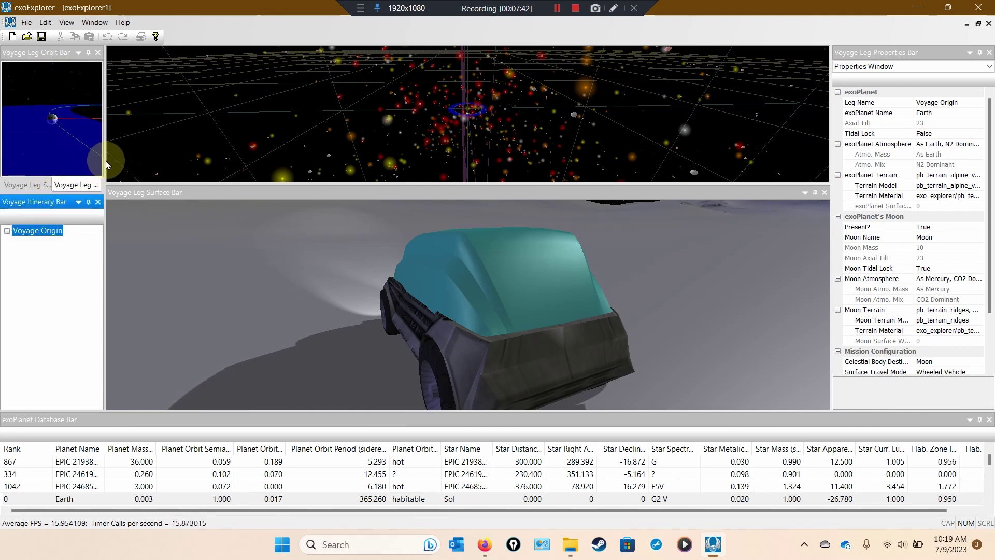
{"action": "left_click_drag", "start_coordinate": [104, 161], "coordinate": [158, 162]}
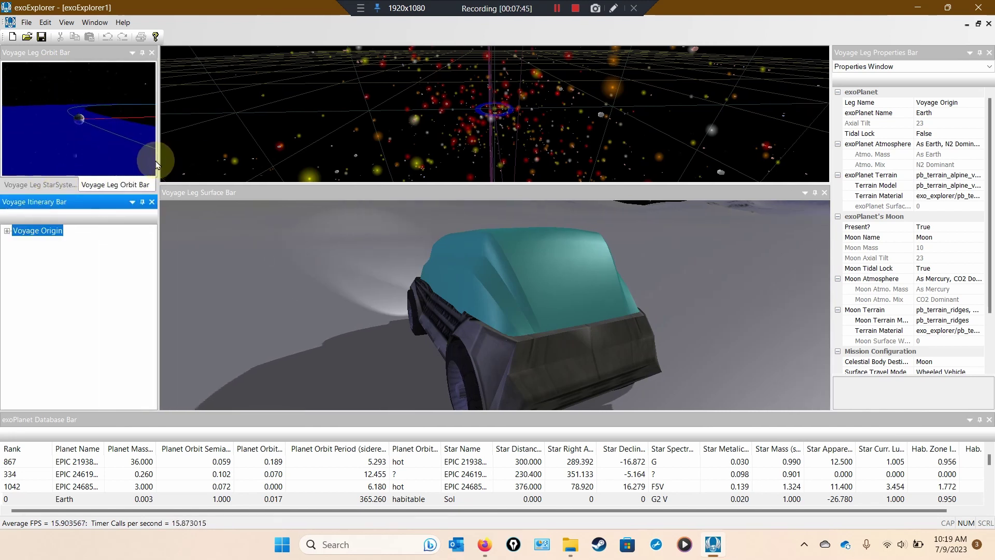